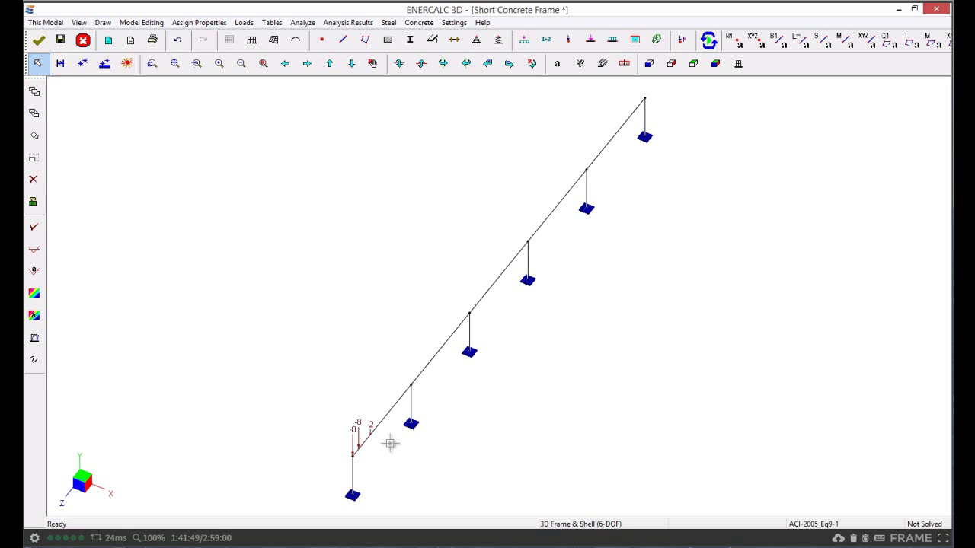
# Select all five sloping-view beam members that connect the column tops along the frame.
pyautogui.click(399, 397)
pyautogui.click(445, 343)
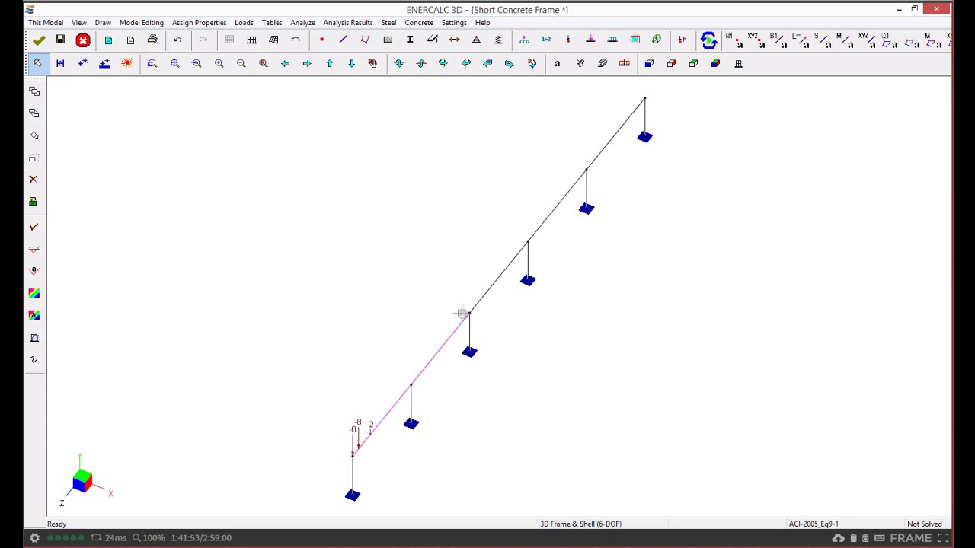
pyautogui.click(507, 266)
pyautogui.click(571, 192)
pyautogui.click(615, 134)
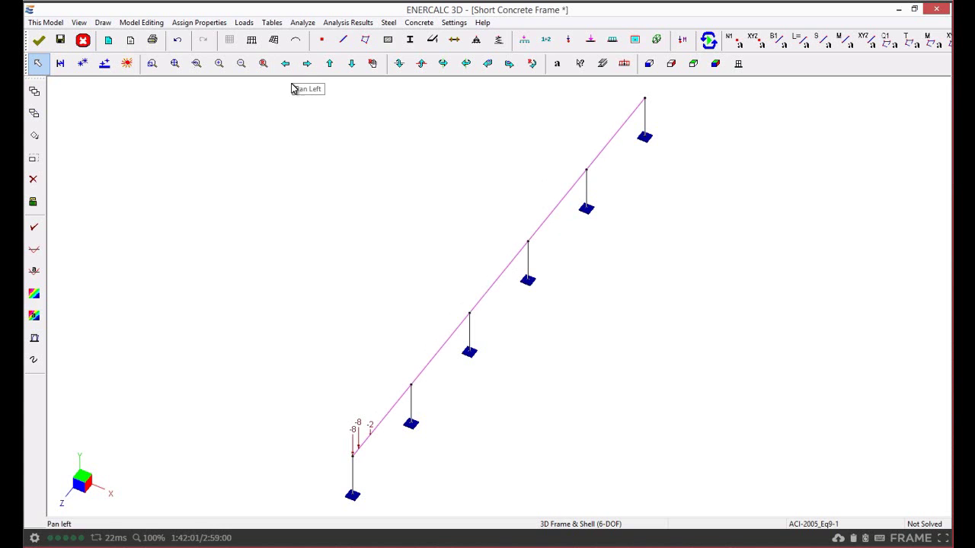
# Generate moving loads on the selected beams from load case 2: Live, using a negative moving step.
pyautogui.click(245, 23)
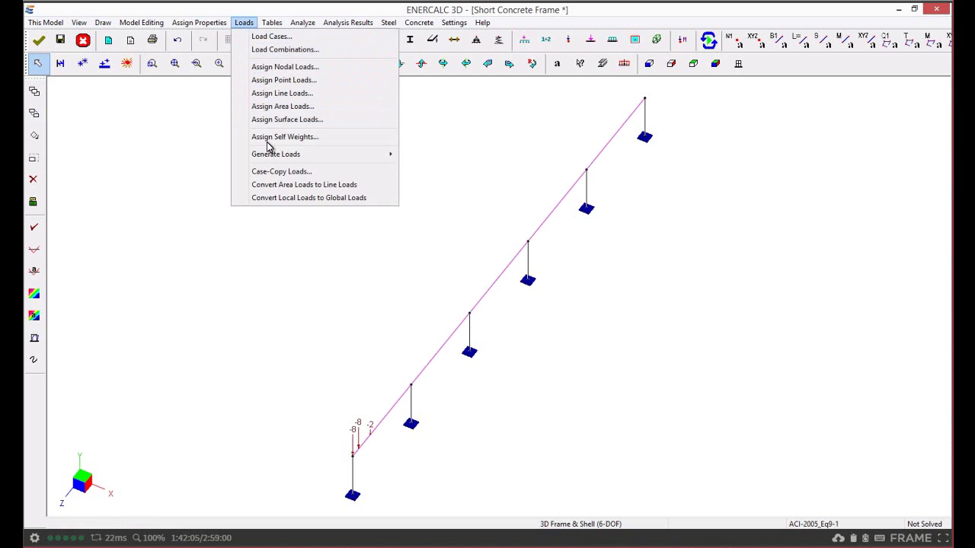
pyautogui.moveTo(274, 163)
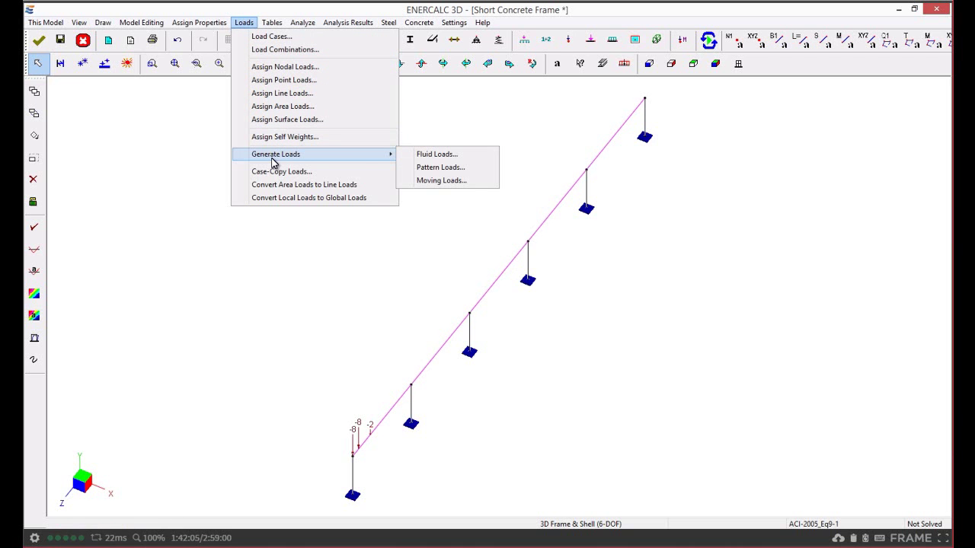
pyautogui.click(445, 187)
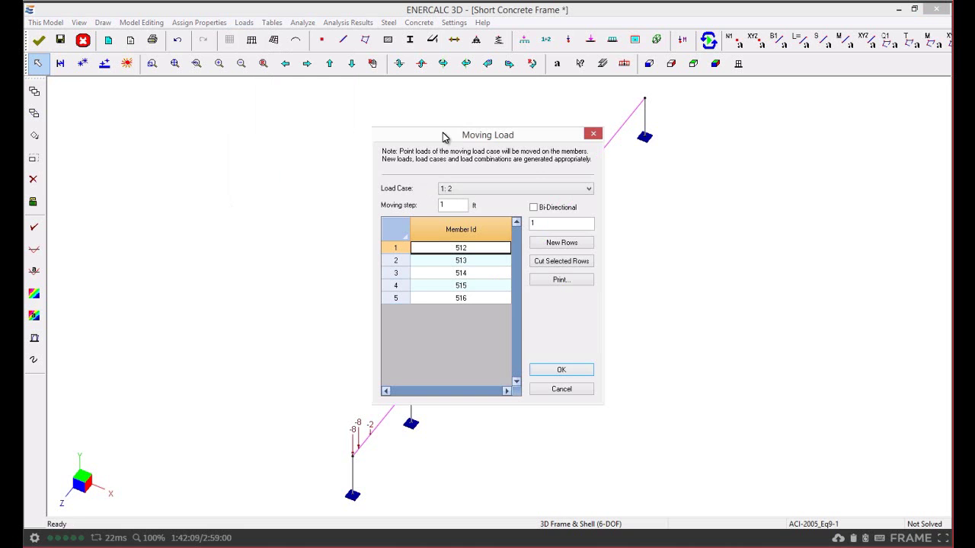
pyautogui.moveTo(433, 140); pyautogui.dragTo(179, 98)
pyautogui.click(195, 153)
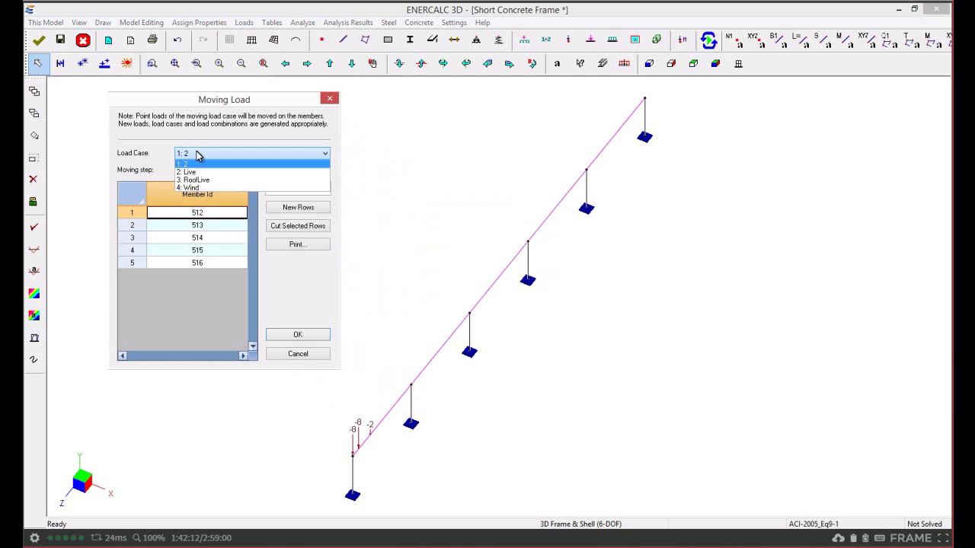
pyautogui.click(220, 172)
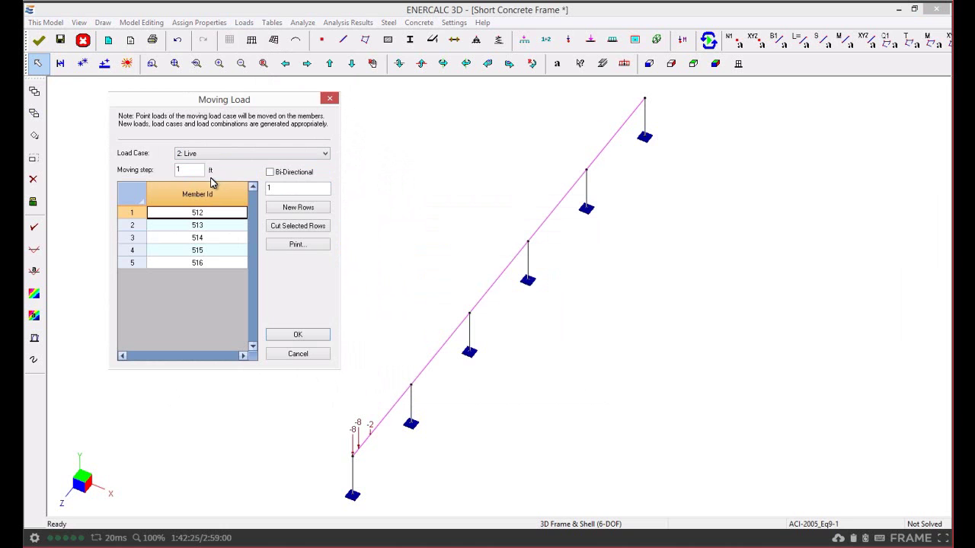
pyautogui.click(187, 170)
pyautogui.moveTo(165, 172); pyautogui.dragTo(160, 190)
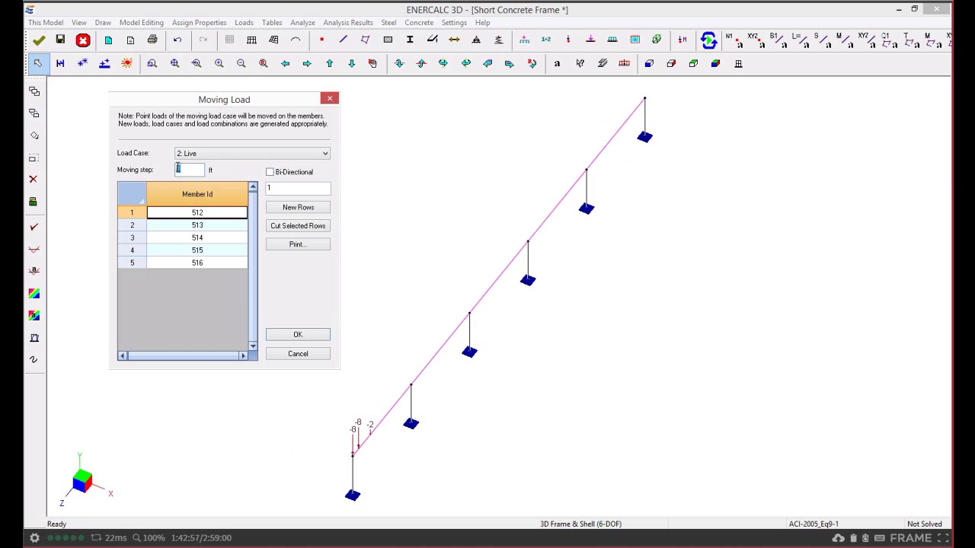
pyautogui.write('-')
pyautogui.click(292, 338)
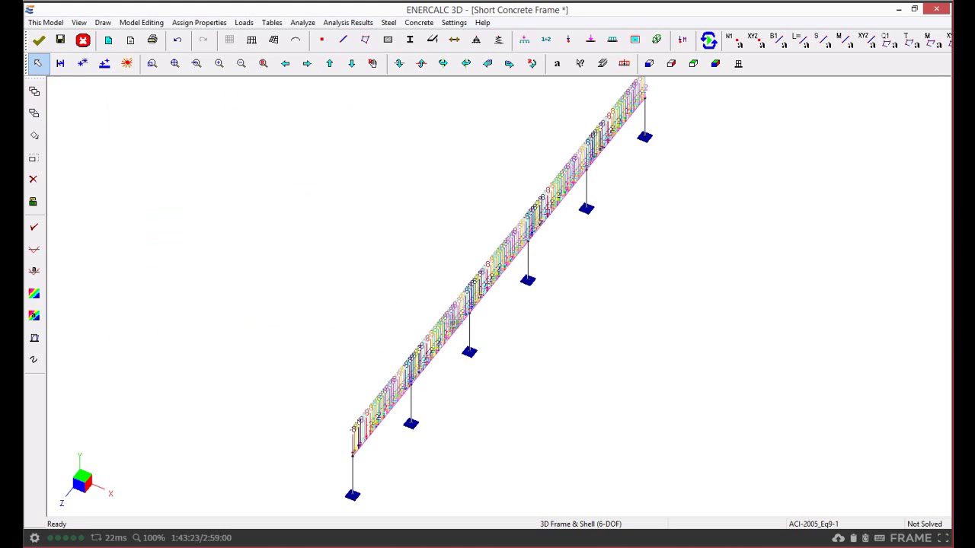
# Examine the generated moving loads along the beams and review the point load data for the Live case.
pyautogui.scroll(1, 457, 329)
pyautogui.scroll(3, 460, 329)
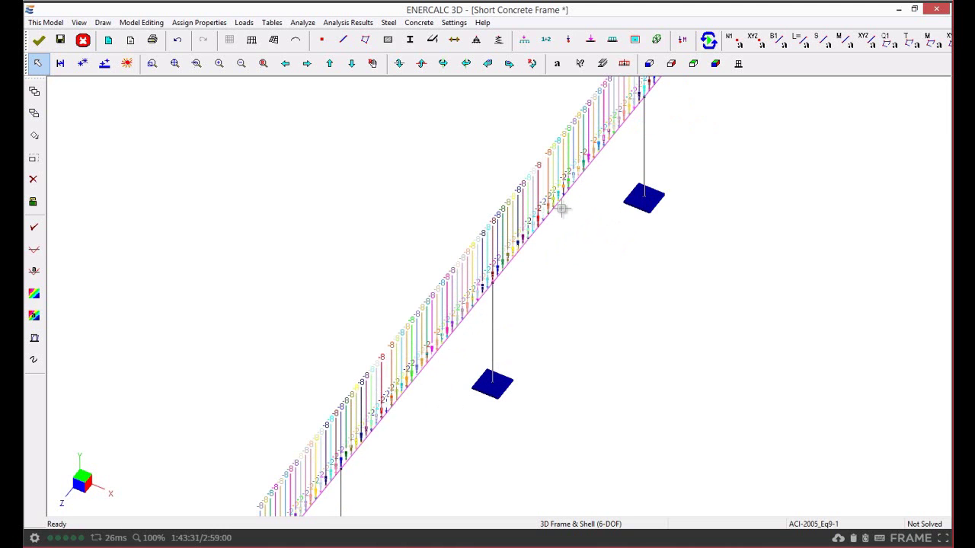
pyautogui.scroll(-1, 562, 210)
pyautogui.scroll(-1, 562, 209)
pyautogui.scroll(-1, 562, 209)
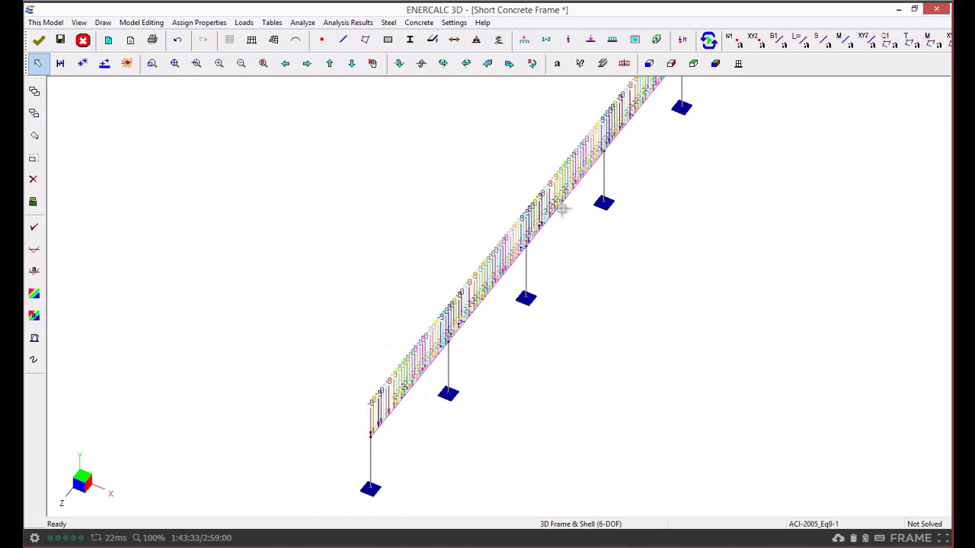
pyautogui.scroll(-1, 562, 210)
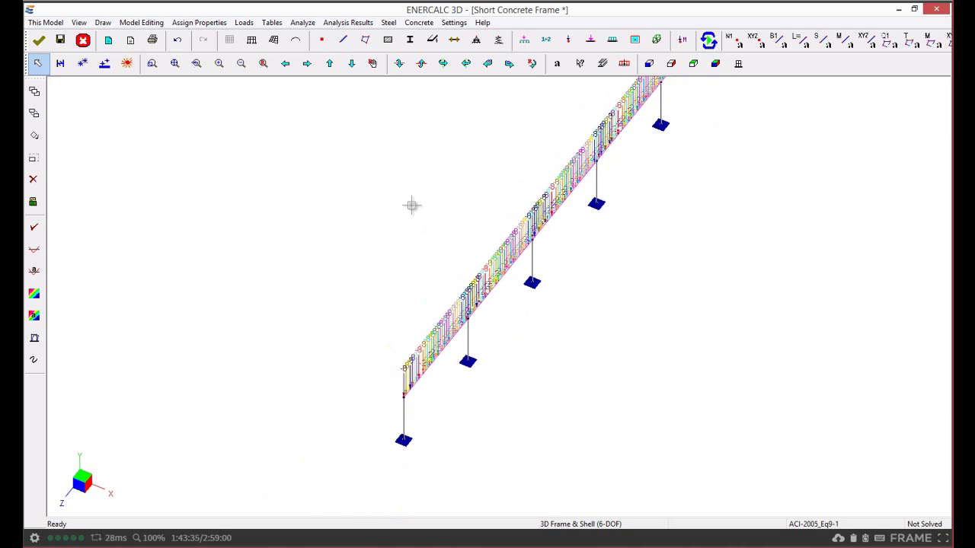
pyautogui.click(270, 26)
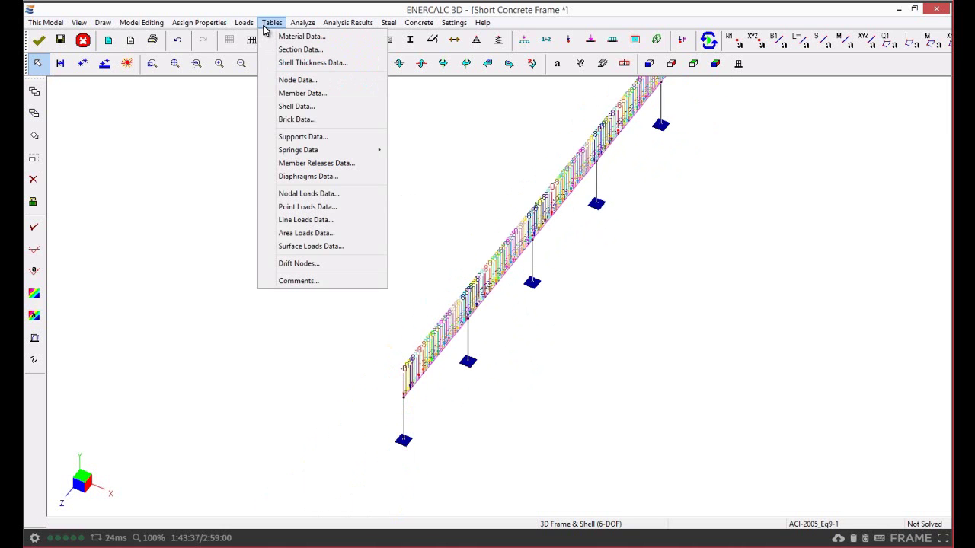
pyautogui.click(297, 213)
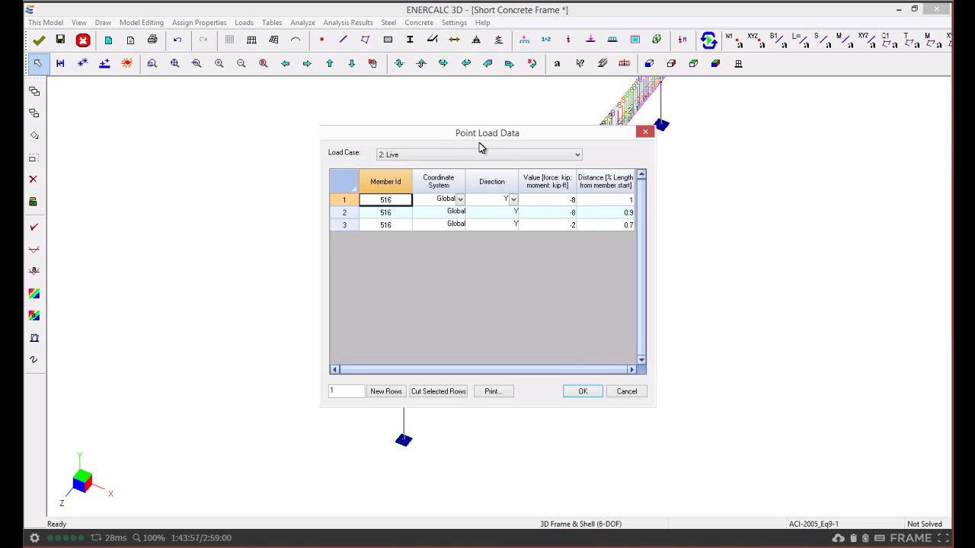
pyautogui.click(582, 393)
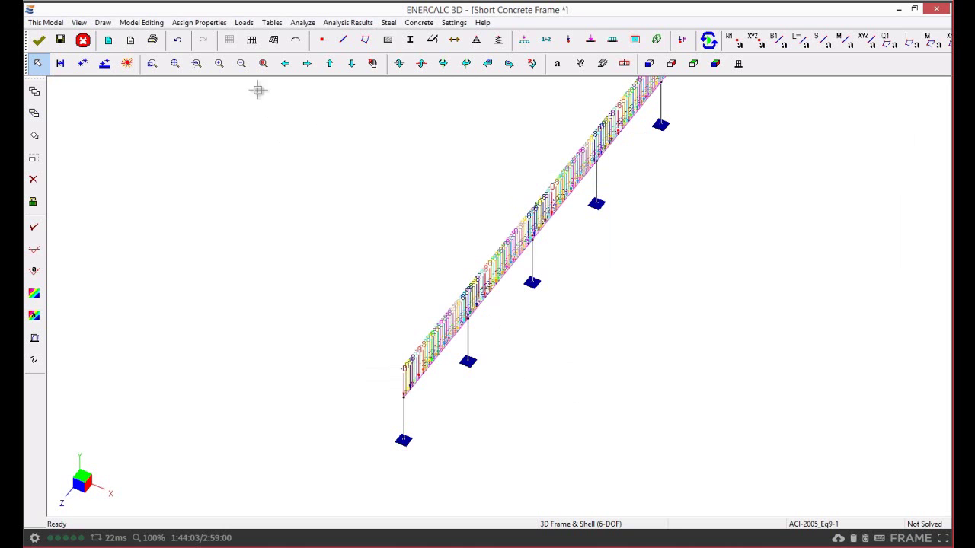
# Review the load cases list from the first to the last generated moving live load step.
pyautogui.click(243, 23)
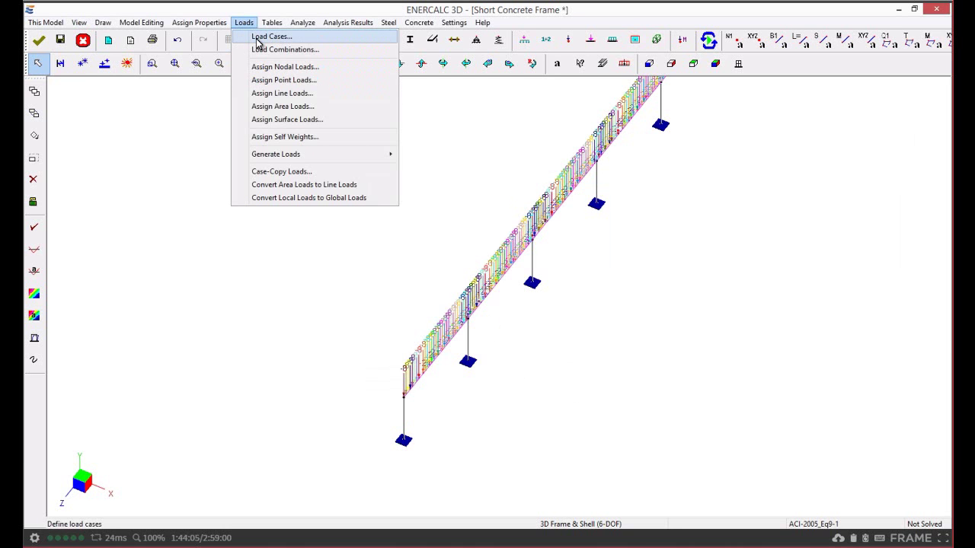
pyautogui.click(268, 36)
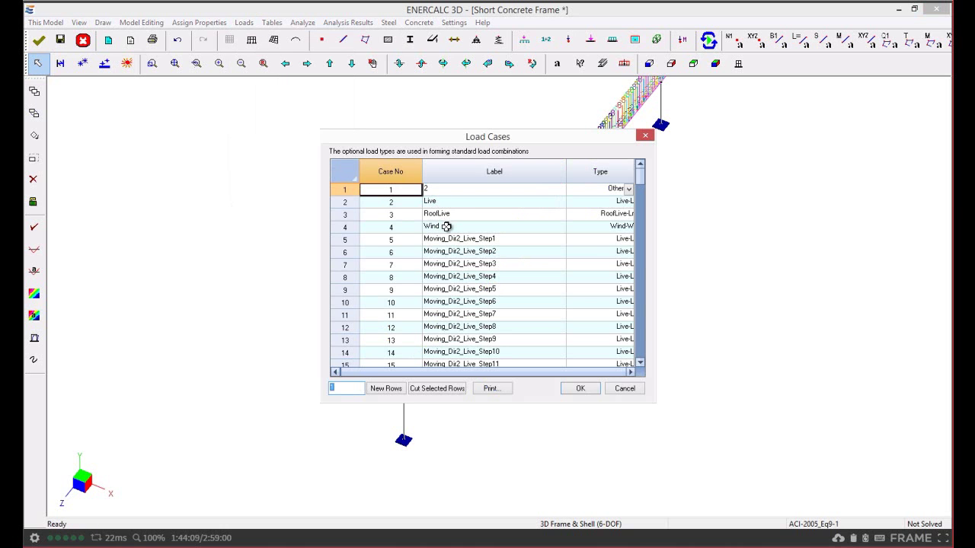
pyautogui.click(449, 239)
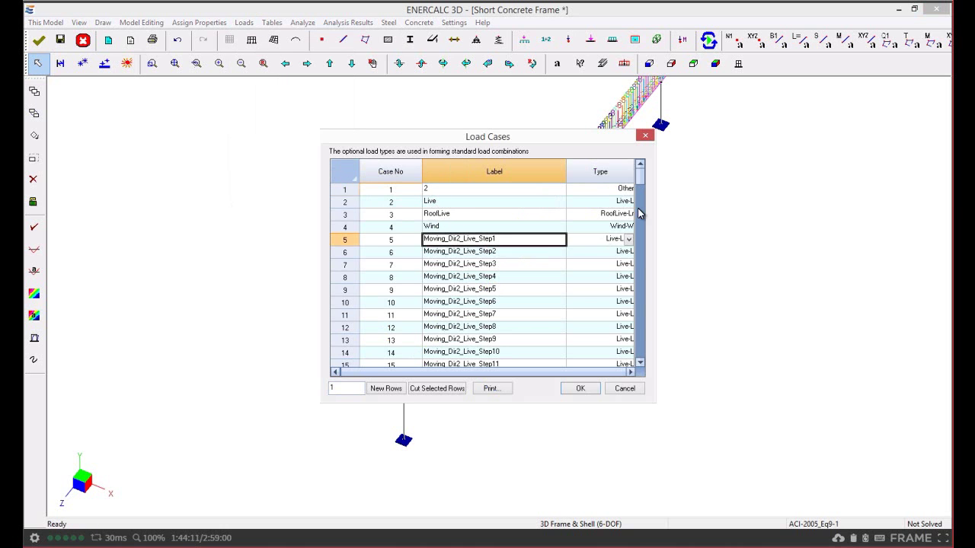
pyautogui.moveTo(640, 181); pyautogui.dragTo(642, 360)
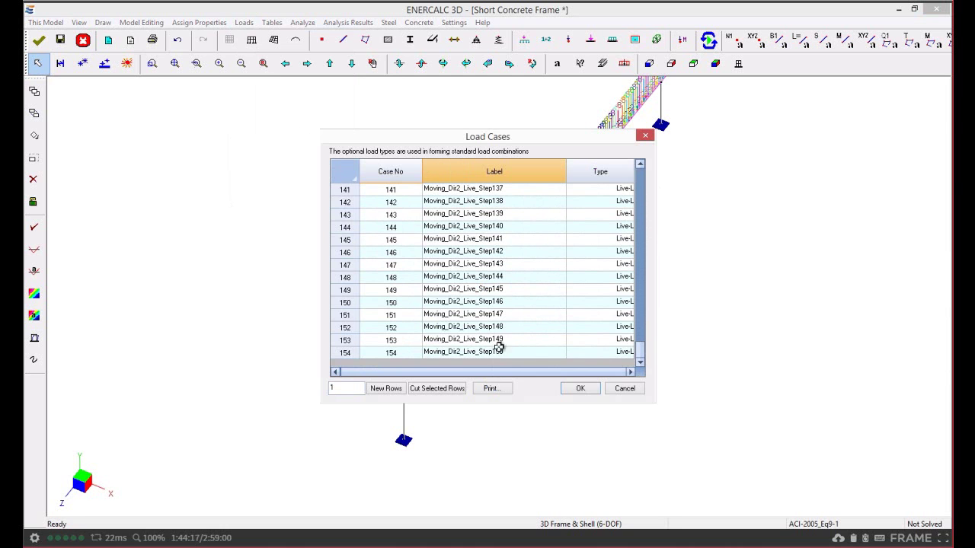
pyautogui.click(499, 352)
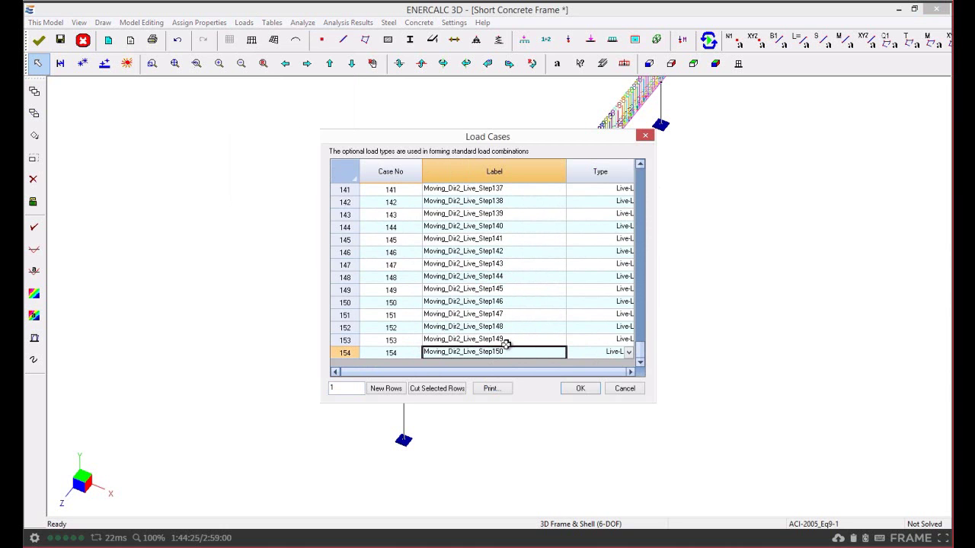
pyautogui.click(580, 389)
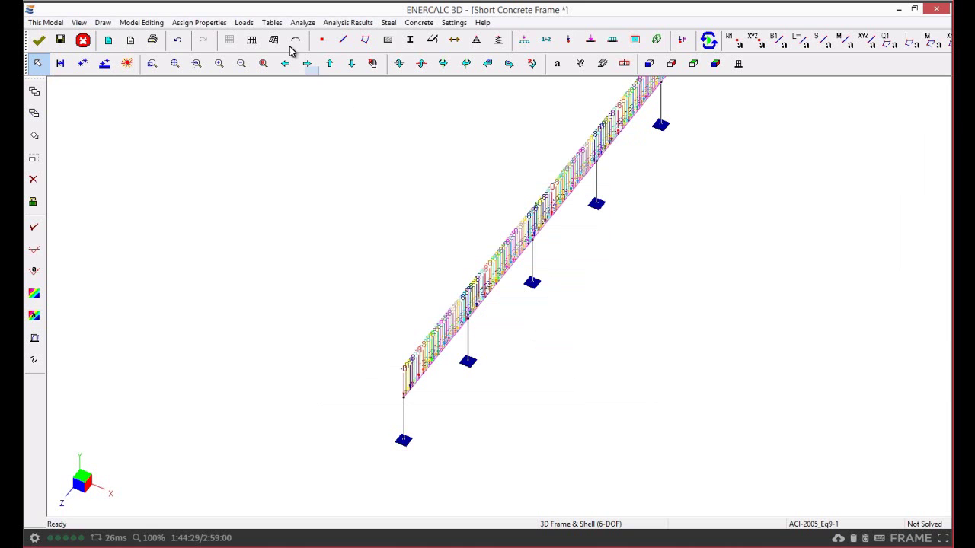
# Review the load combinations list, comparing the ACI-2005 combinations with the generated moving live load combinations.
pyautogui.click(245, 25)
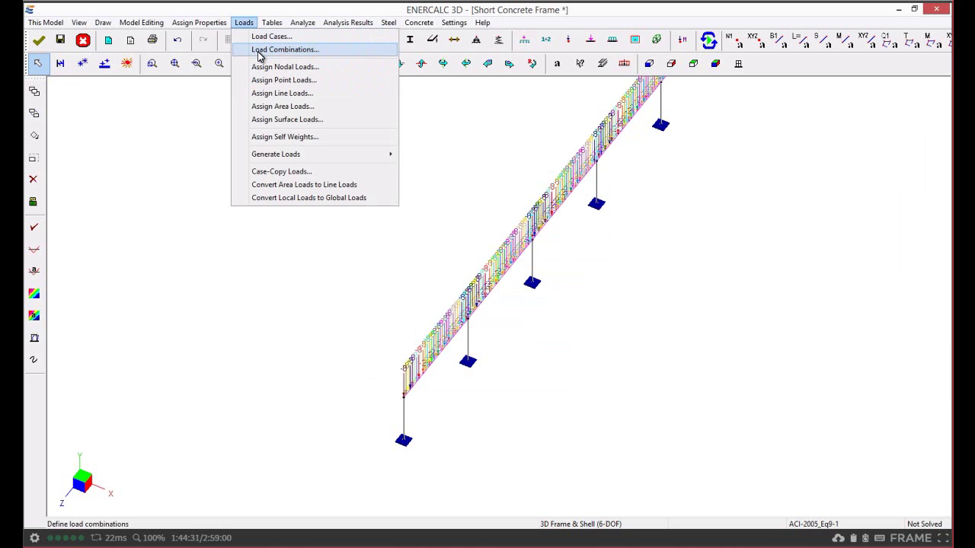
pyautogui.click(259, 52)
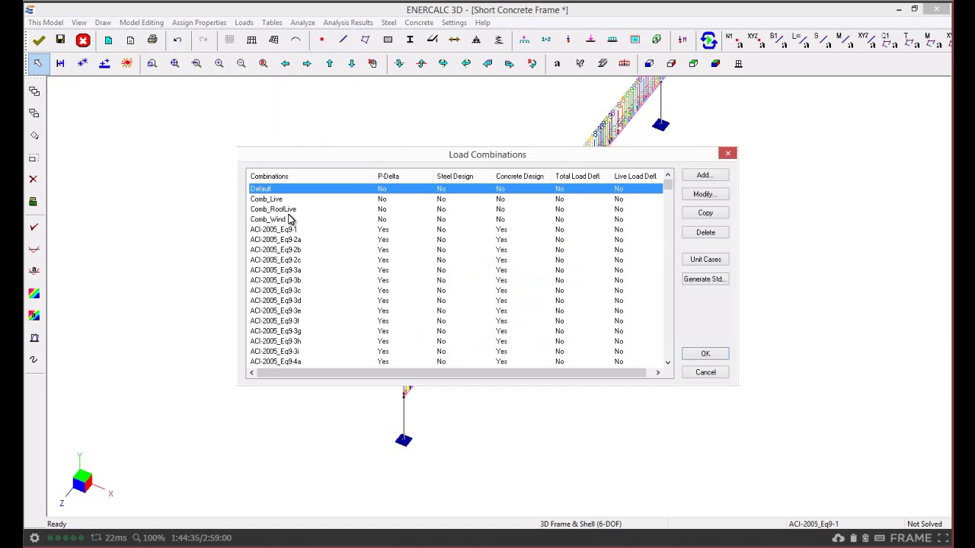
pyautogui.click(292, 230)
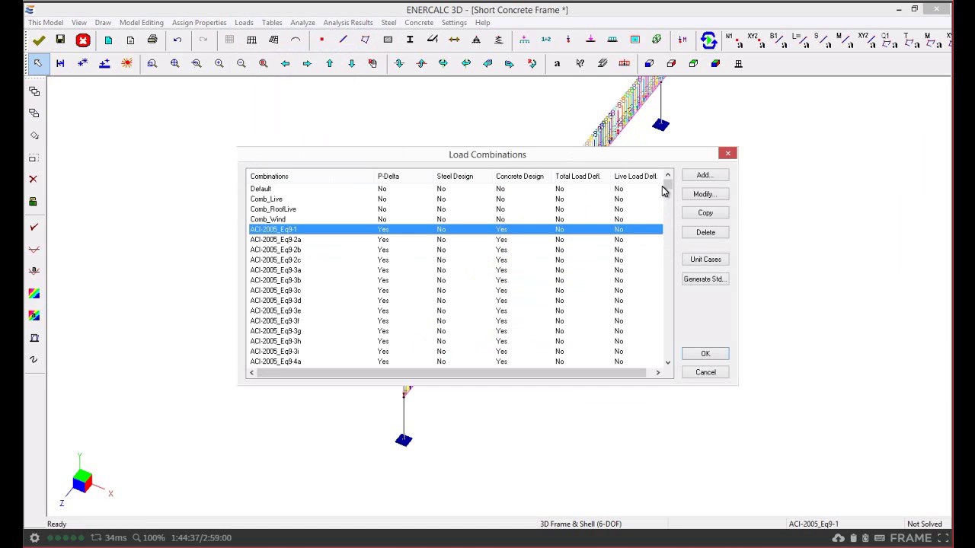
pyautogui.moveTo(666, 188); pyautogui.dragTo(667, 193)
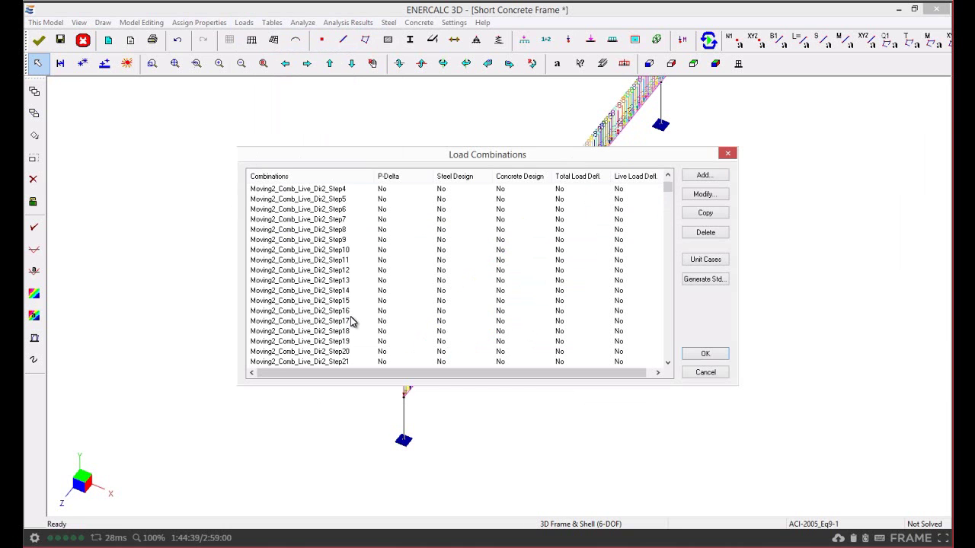
pyautogui.scroll(5, 348, 322)
pyautogui.click(308, 312)
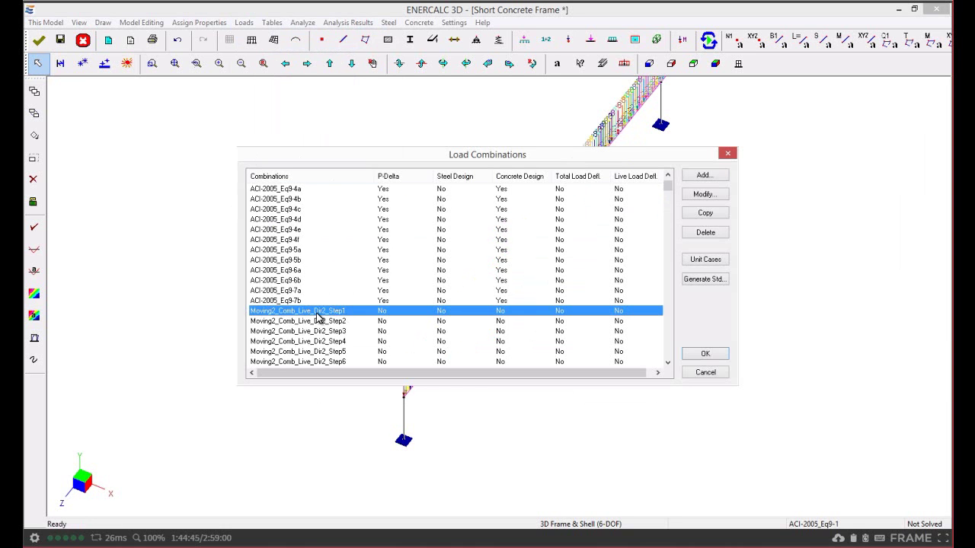
pyautogui.scroll(-5, 319, 318)
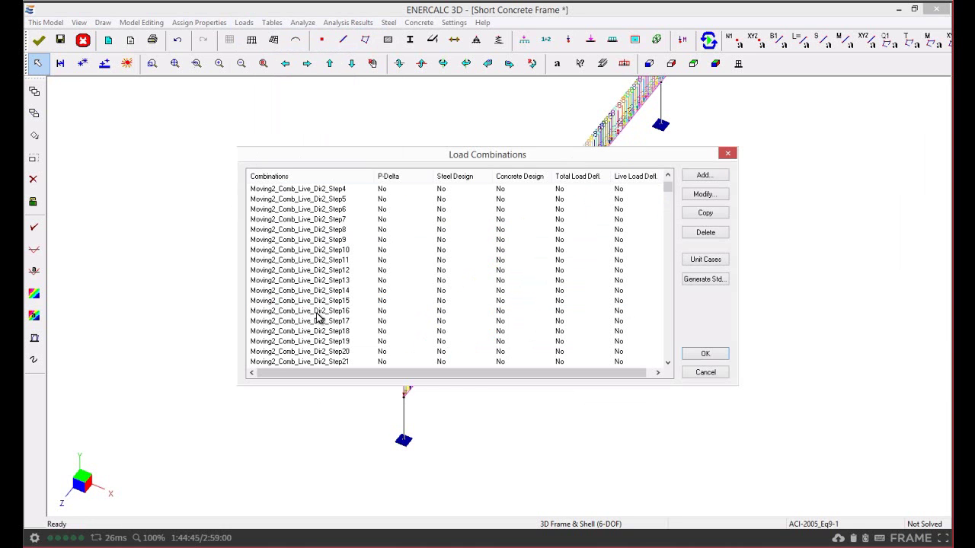
pyautogui.click(337, 262)
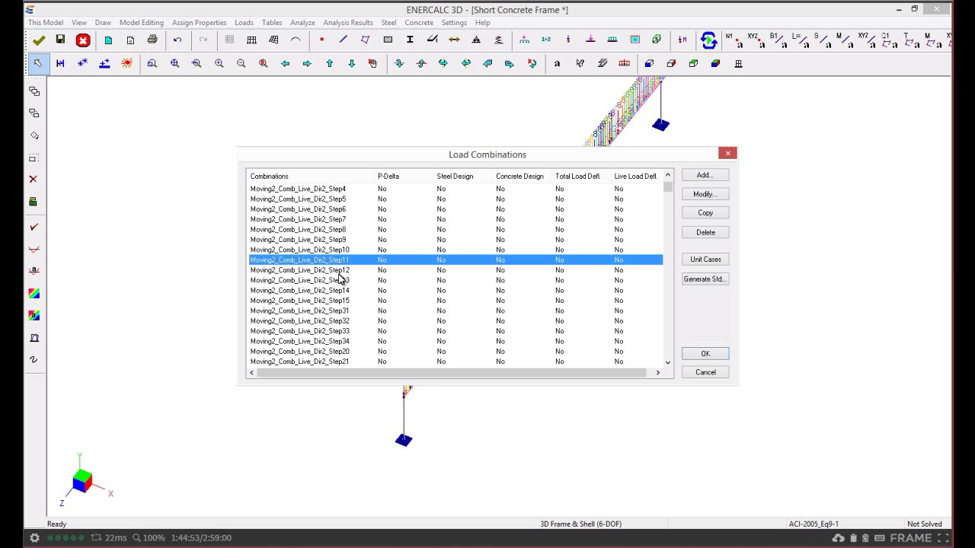
pyautogui.scroll(-20, 339, 279)
pyautogui.moveTo(667, 198); pyautogui.dragTo(672, 228)
pyautogui.moveTo(675, 244); pyautogui.dragTo(670, 190)
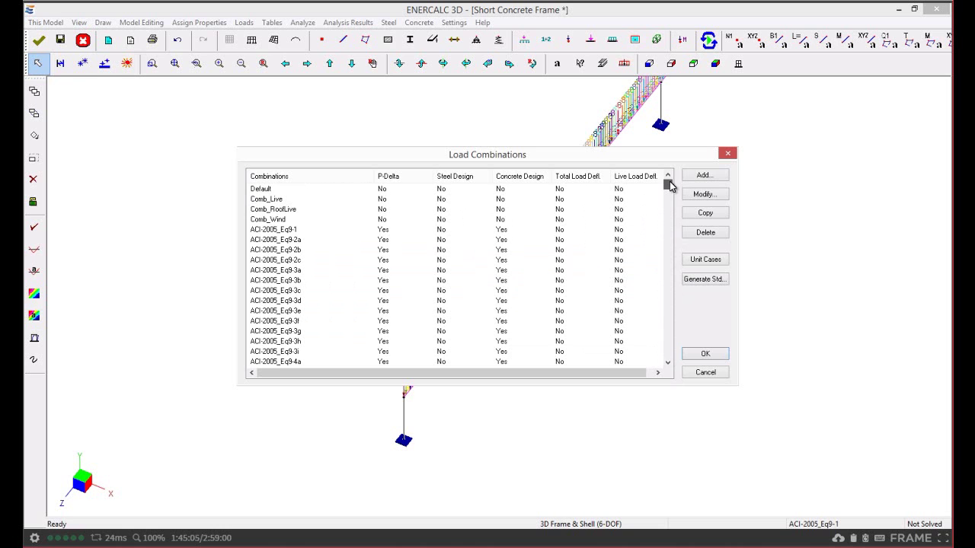
pyautogui.click(705, 353)
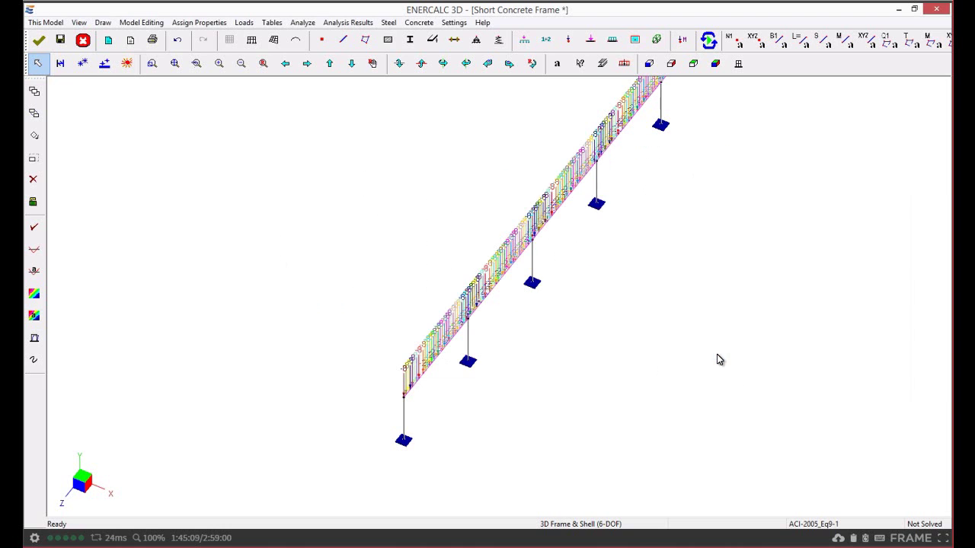